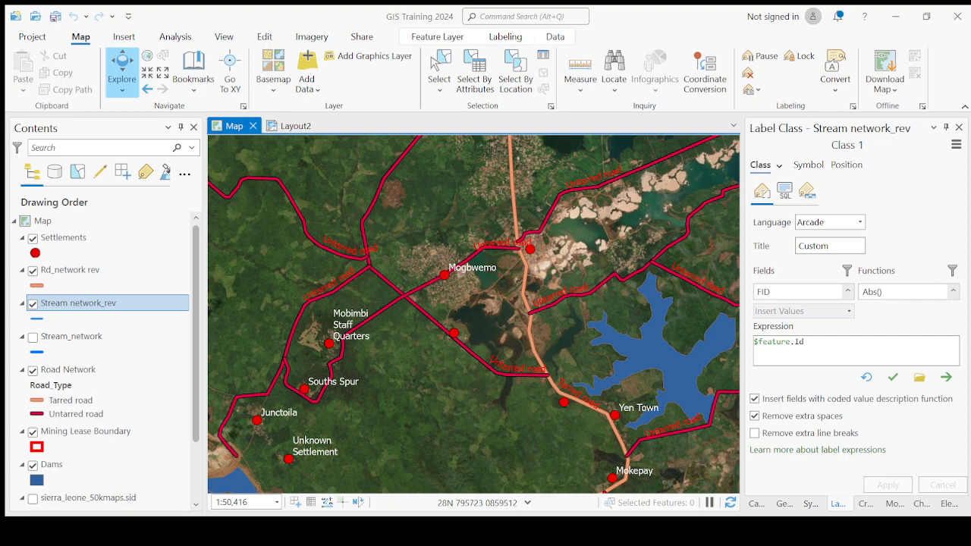
pyautogui.scroll(3, 381, 238)
pyautogui.scroll(-3, 381, 238)
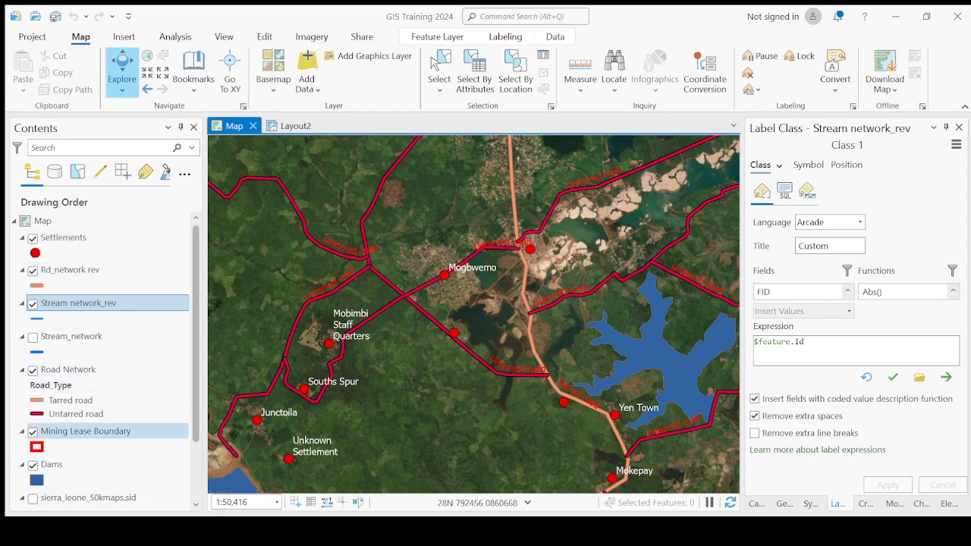
pyautogui.scroll(-2, 106, 474)
pyautogui.scroll(2, 106, 474)
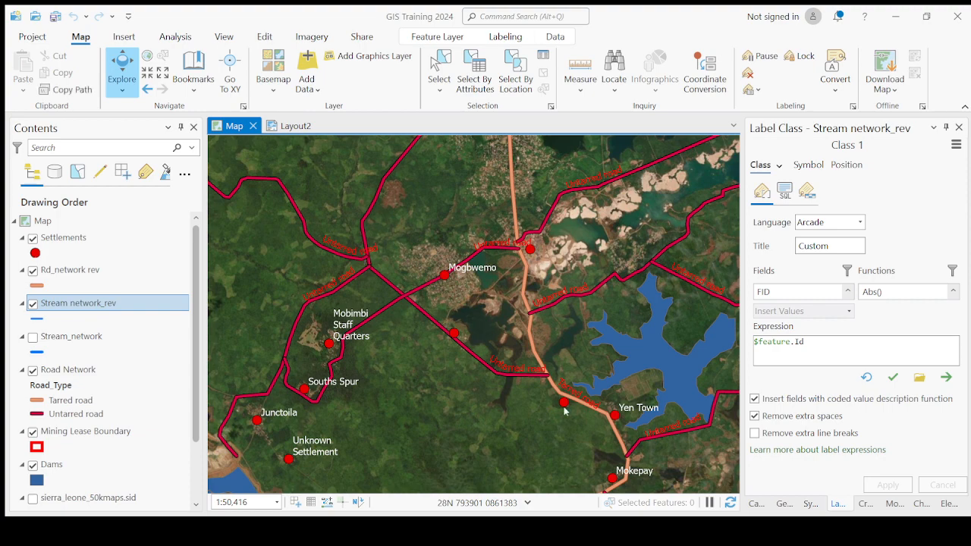
# - Examine the fields and records in the attribute table of the sle_admbnda_adm2 district boundary layer, and close the table
pyautogui.scroll(-5, 531, 393)
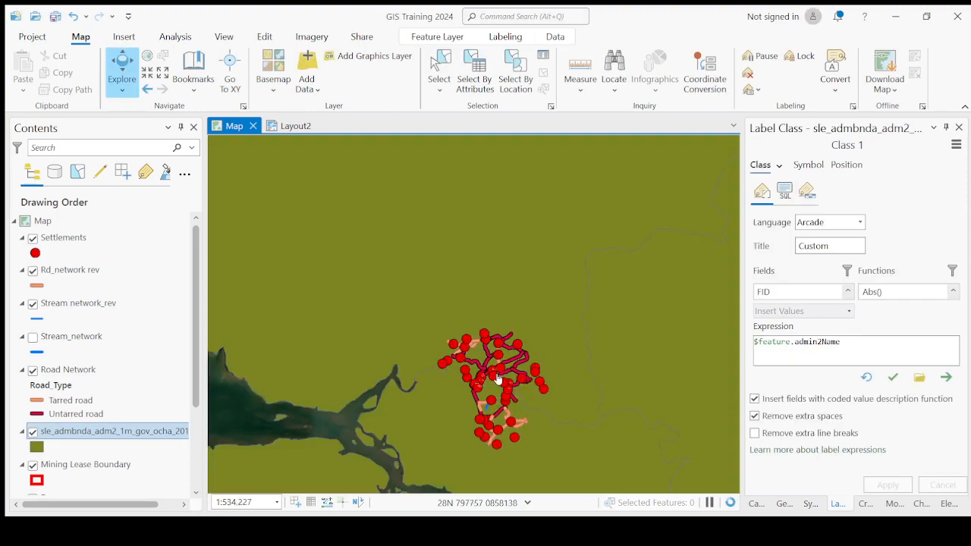
pyautogui.scroll(-4, 539, 379)
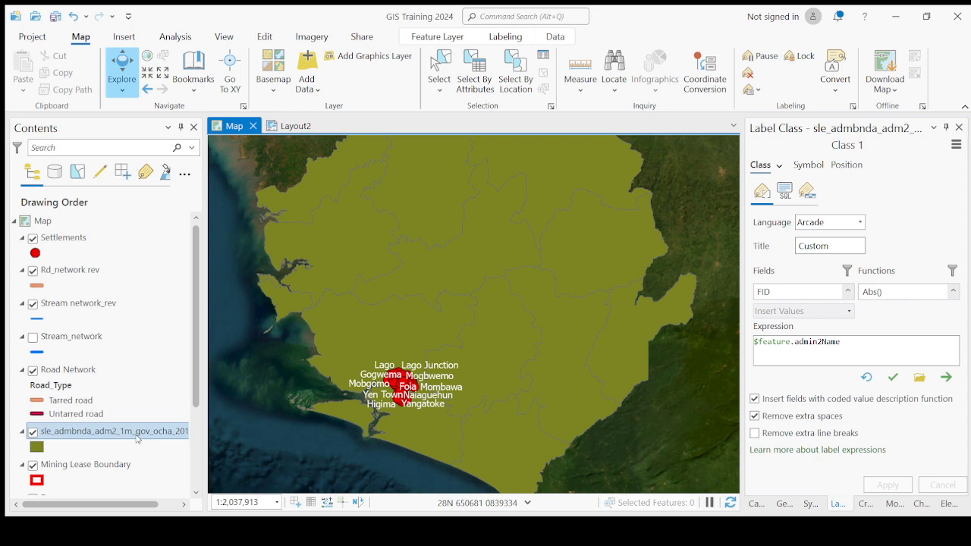
pyautogui.click(138, 438)
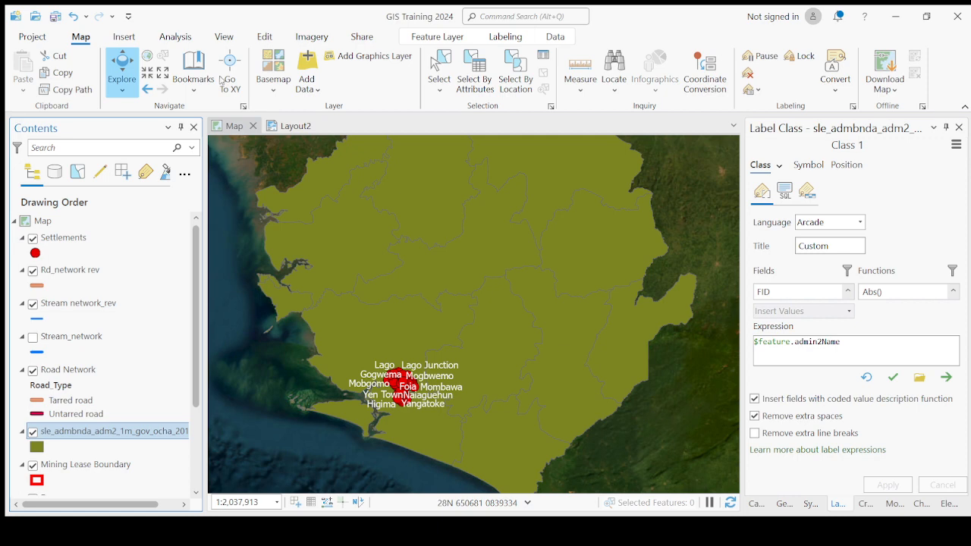
pyautogui.hotkey('ctrl', 't')
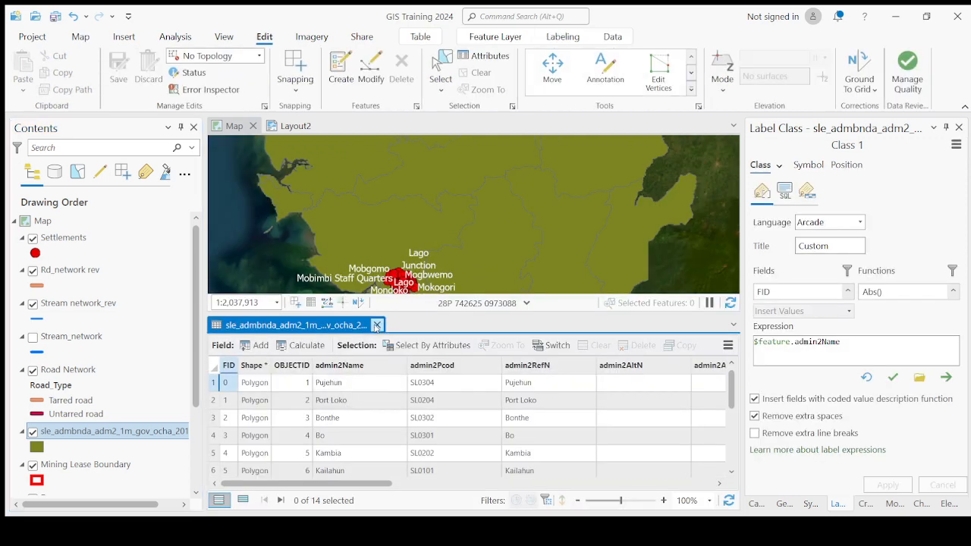
pyautogui.click(376, 325)
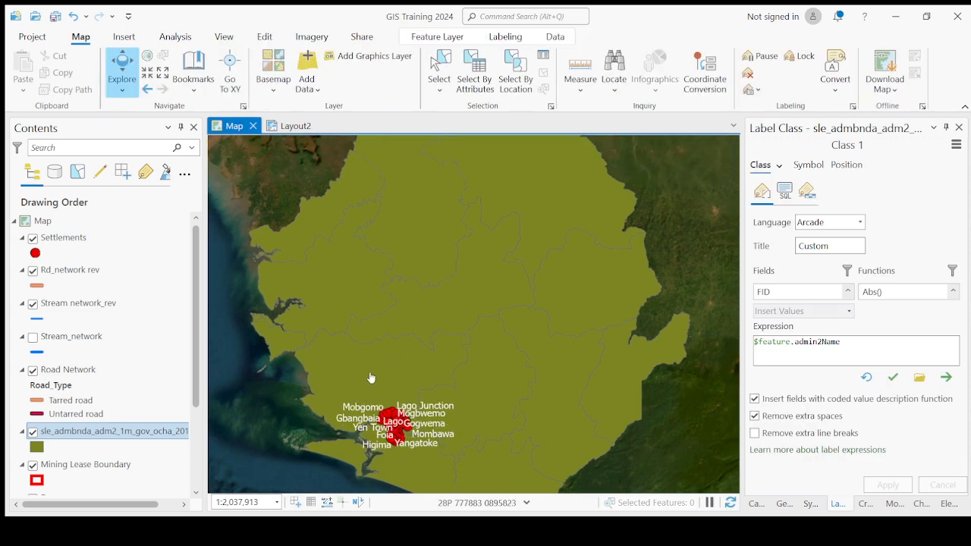
# - Apply the unfilled black outline symbol from the ArcGIS 2D gallery to the sle_admbnda_adm2 layer and show its symbol properties
pyautogui.scroll(5, 395, 432)
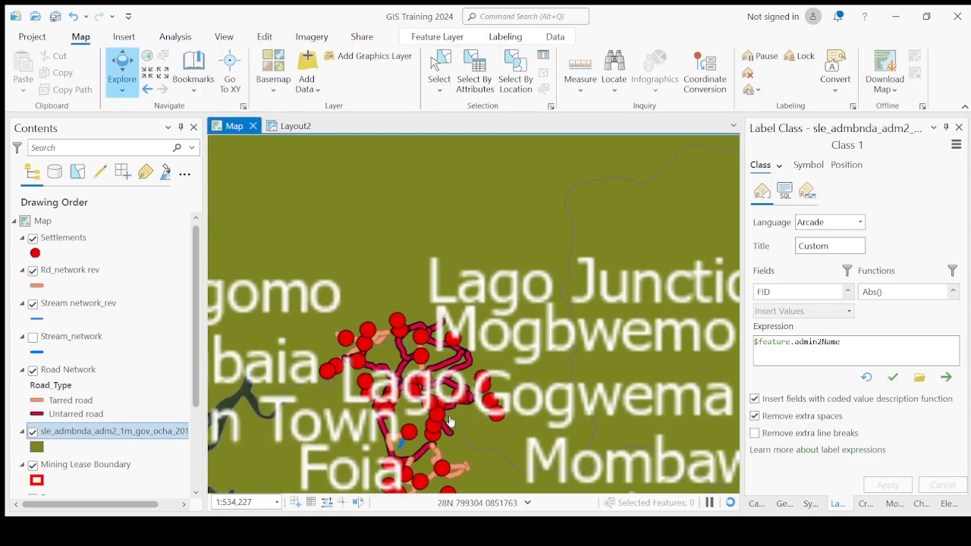
pyautogui.scroll(5, 449, 421)
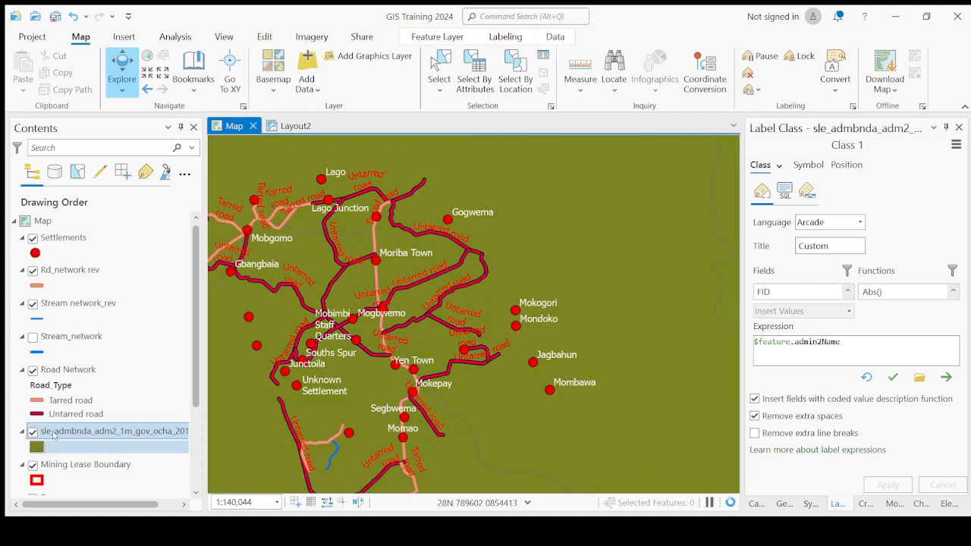
pyautogui.click(36, 447)
pyautogui.click(776, 271)
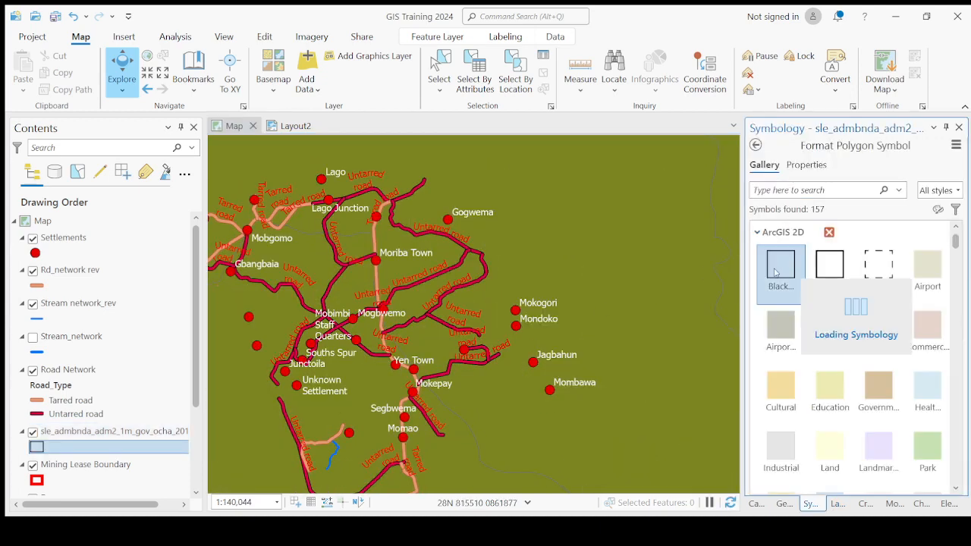
pyautogui.click(806, 166)
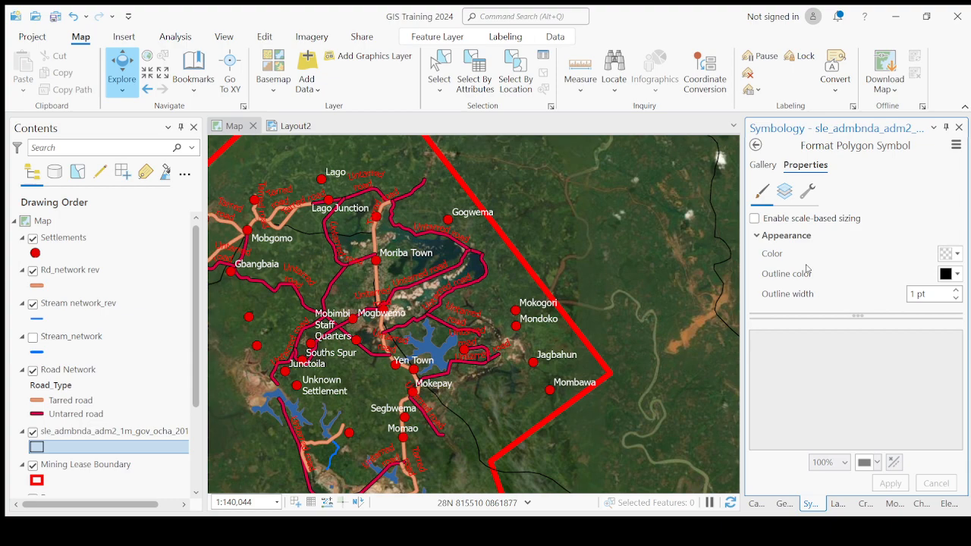
# - Set the outline color of the district boundary layer to red and apply it
pyautogui.click(943, 274)
pyautogui.click(814, 353)
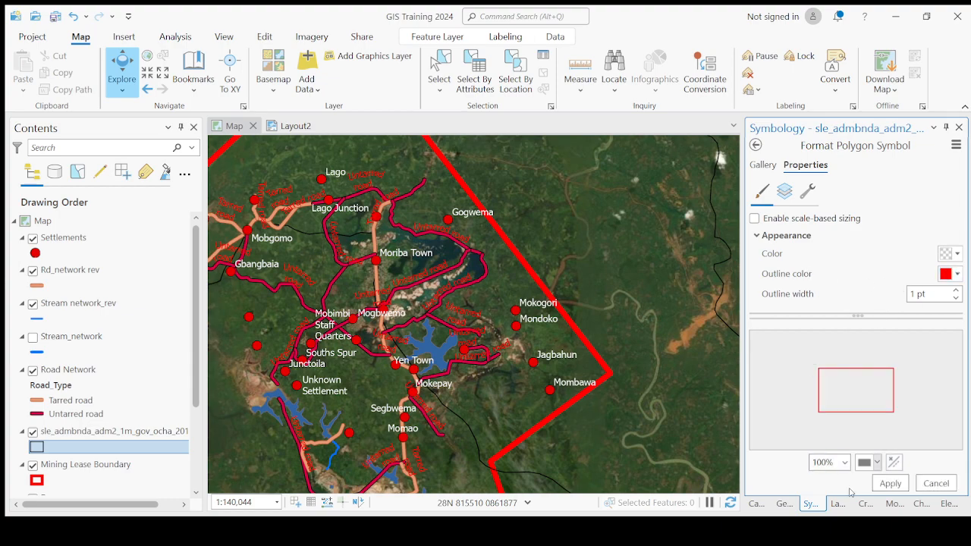
pyautogui.click(890, 483)
# - Turn on the district name labels for the sle_admbnda_adm2 layer
pyautogui.scroll(-4, 596, 372)
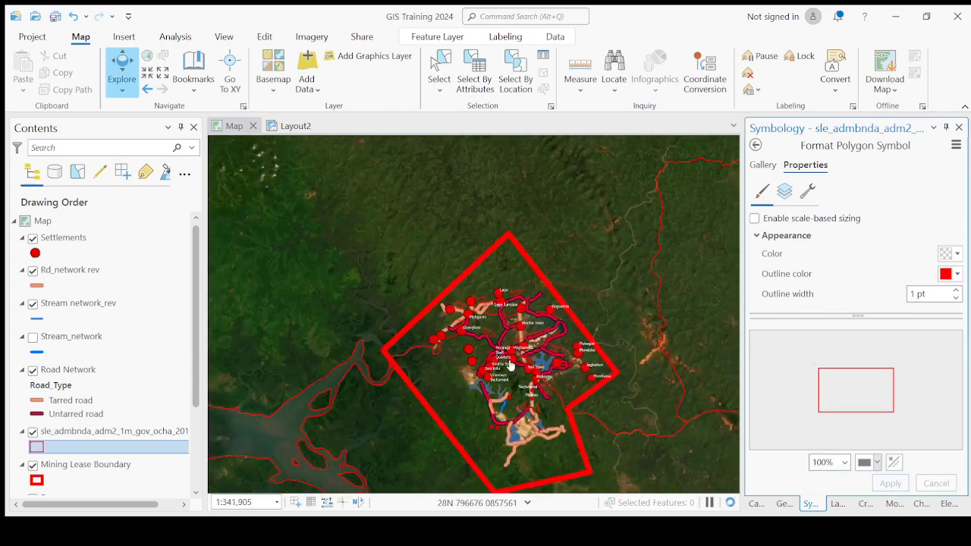
pyautogui.scroll(-2, 503, 372)
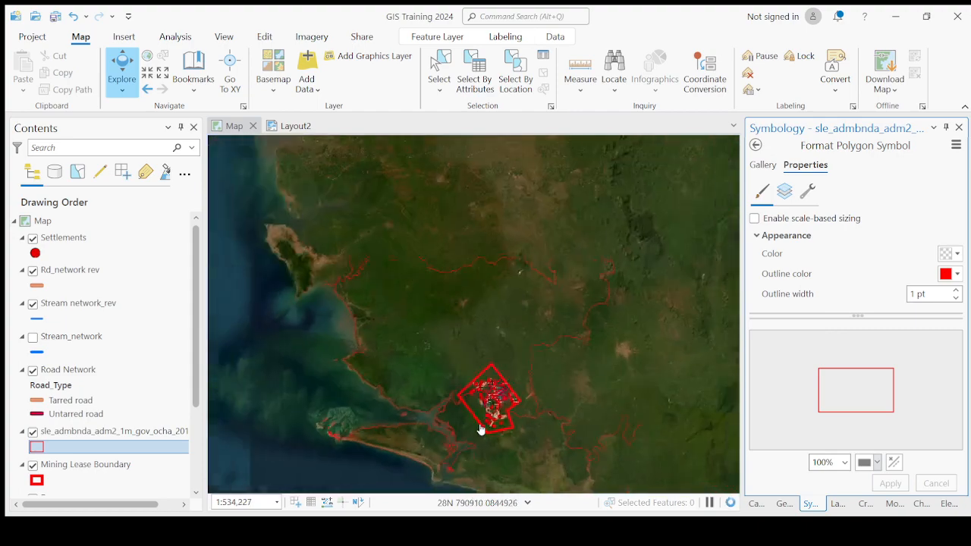
pyautogui.scroll(2, 479, 429)
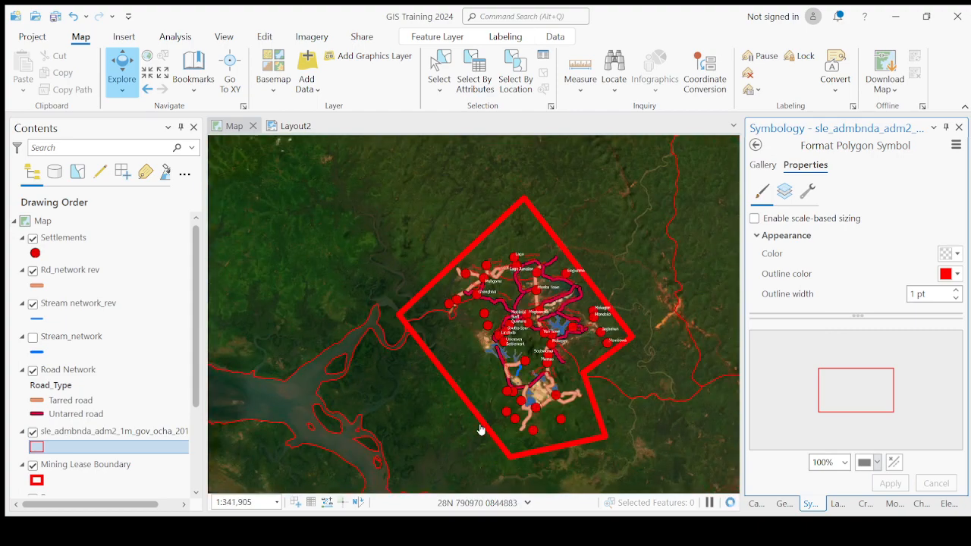
pyautogui.scroll(-4, 500, 316)
pyautogui.moveTo(482, 308); pyautogui.dragTo(502, 435)
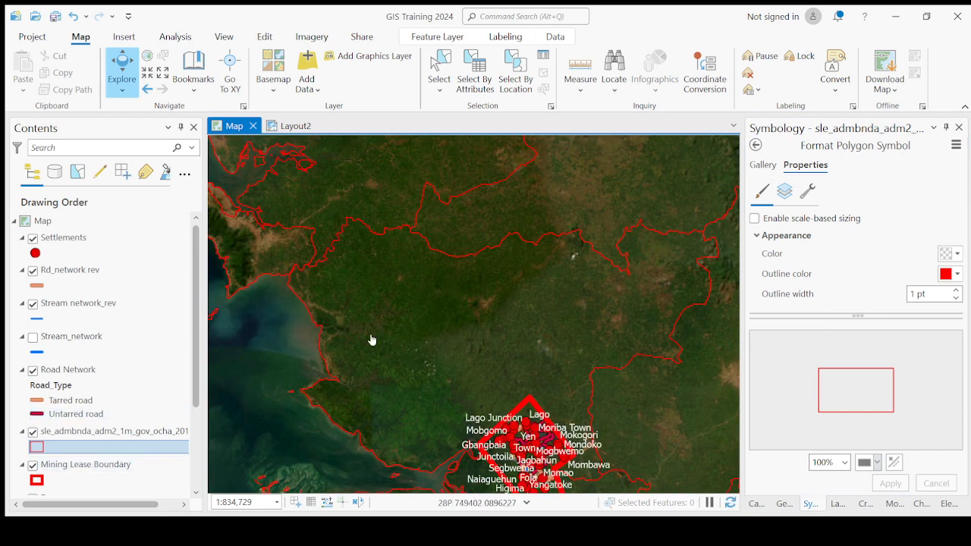
pyautogui.click(101, 430)
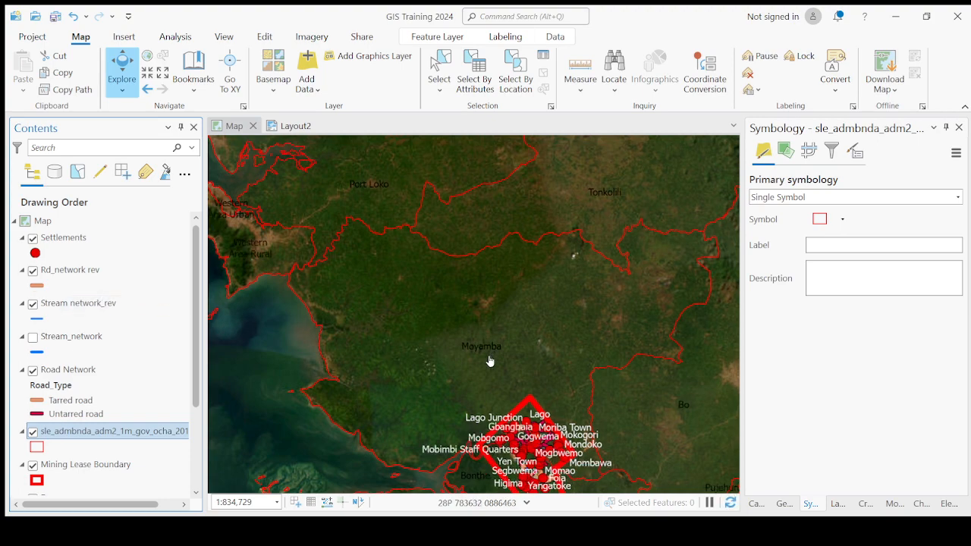
# - Set the outline color of the district boundary layer to white and apply it
pyautogui.scroll(2, 491, 354)
pyautogui.scroll(-3, 467, 341)
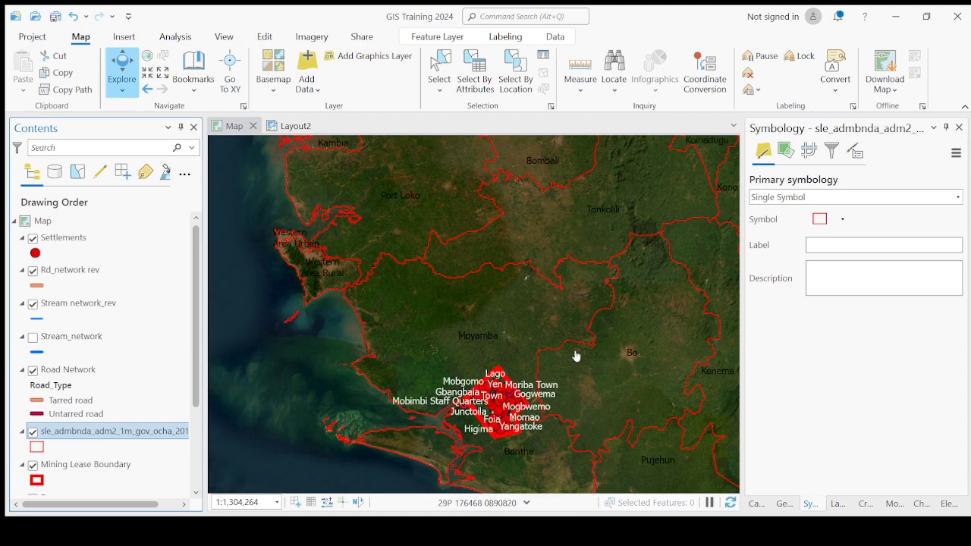
pyautogui.moveTo(575, 354); pyautogui.dragTo(478, 245)
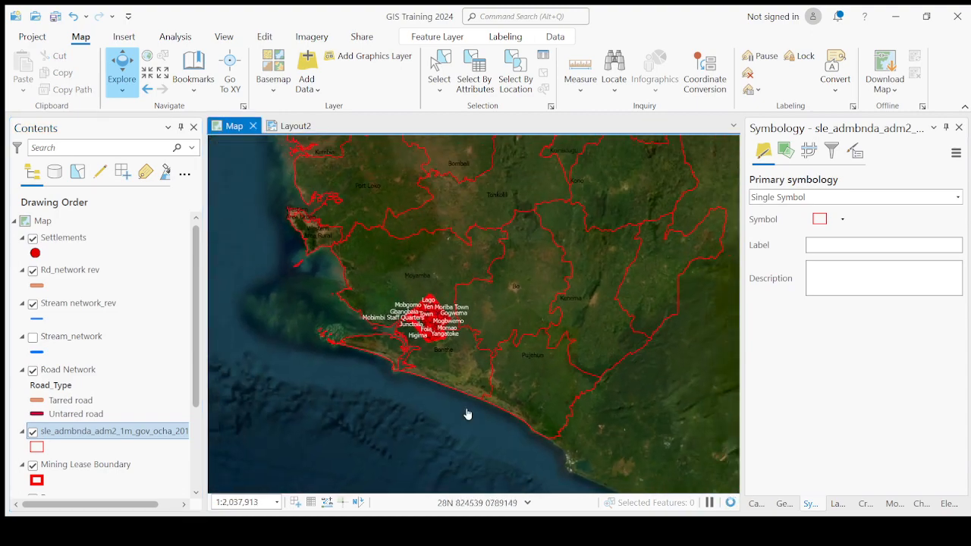
pyautogui.scroll(2, 421, 322)
pyautogui.scroll(1, 436, 344)
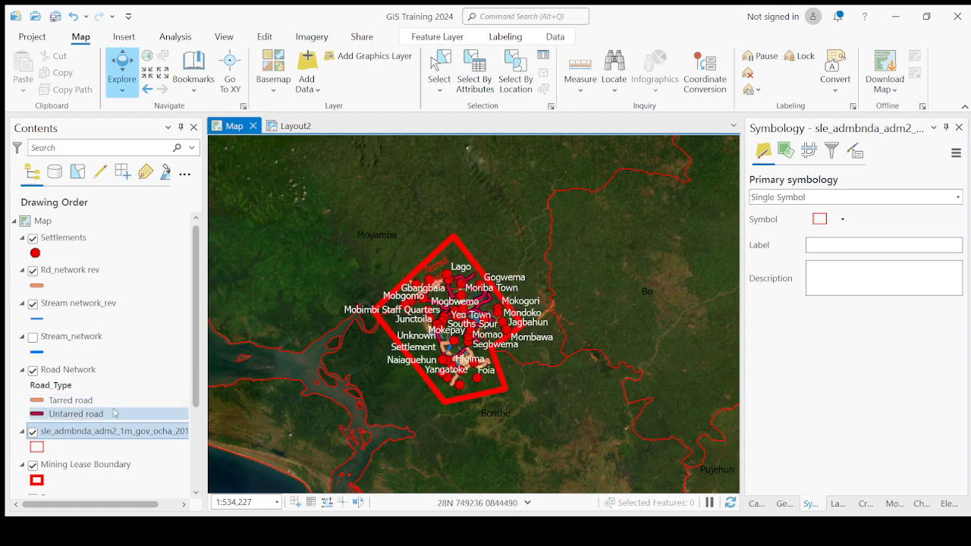
pyautogui.click(37, 447)
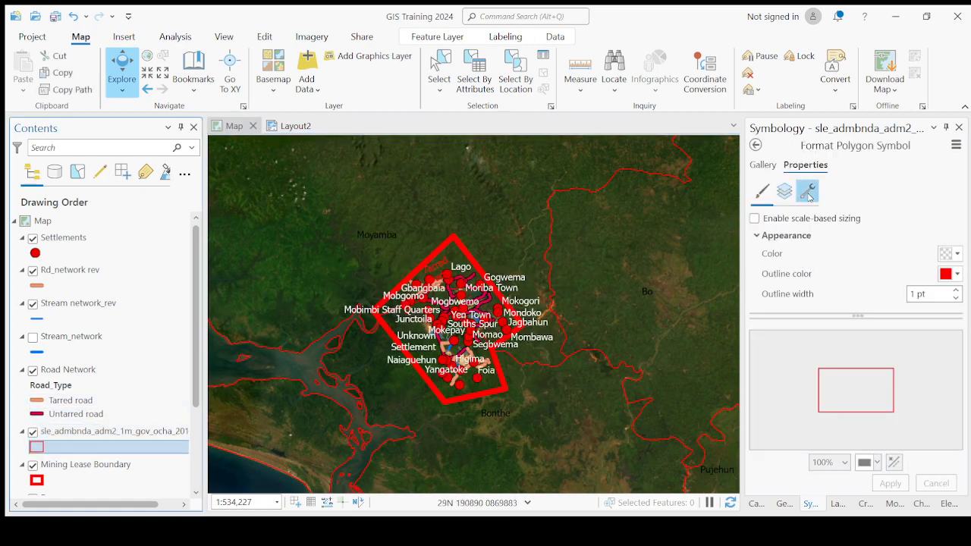
pyautogui.click(957, 274)
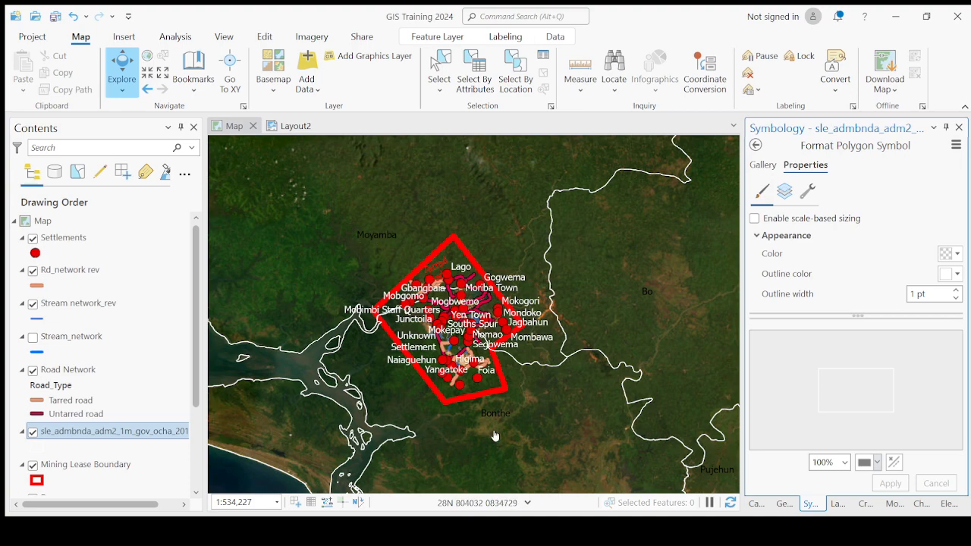
# - Examine where the district boundaries cross the mining lease area, its roads and its settlements
pyautogui.scroll(3, 455, 339)
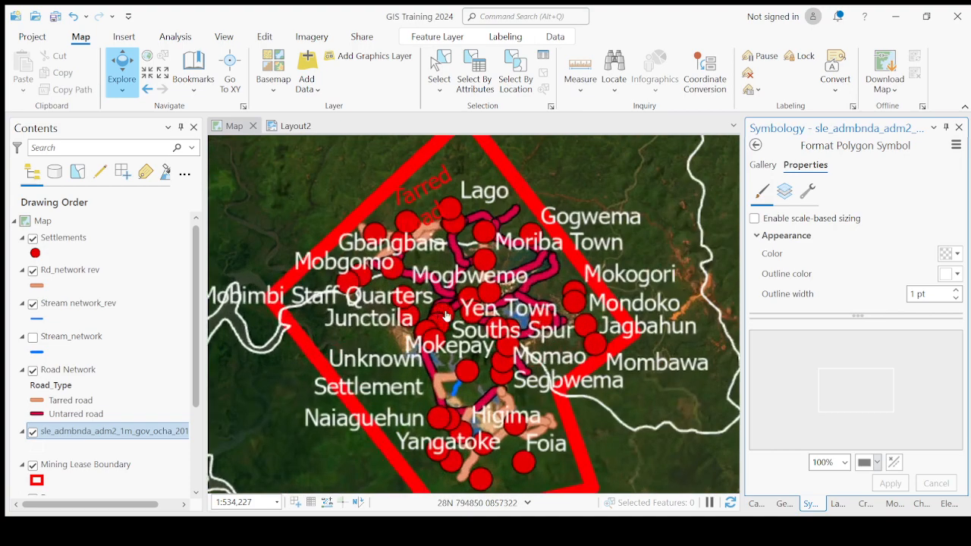
pyautogui.scroll(2, 572, 242)
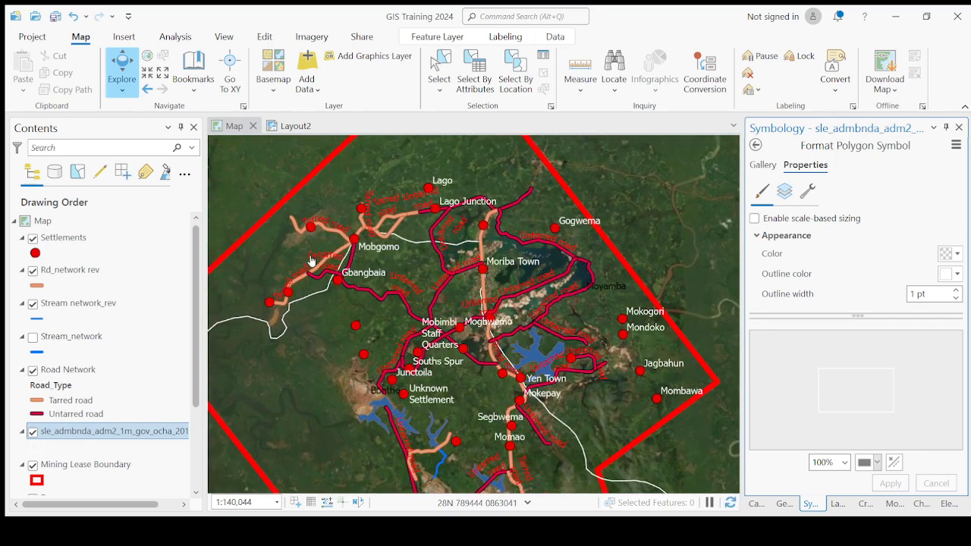
pyautogui.scroll(-3, 351, 229)
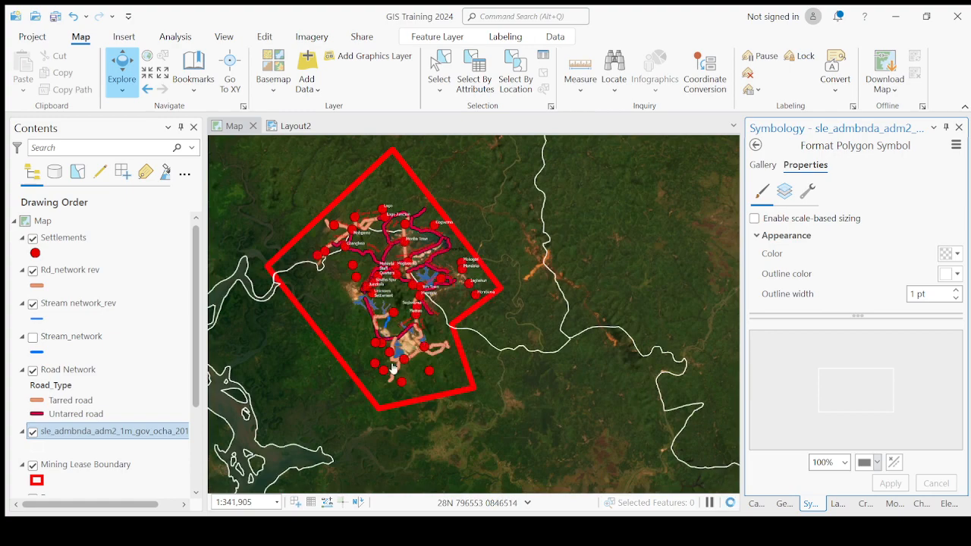
pyautogui.moveTo(392, 425); pyautogui.dragTo(441, 473)
pyautogui.scroll(-2, 414, 345)
pyautogui.scroll(4, 440, 473)
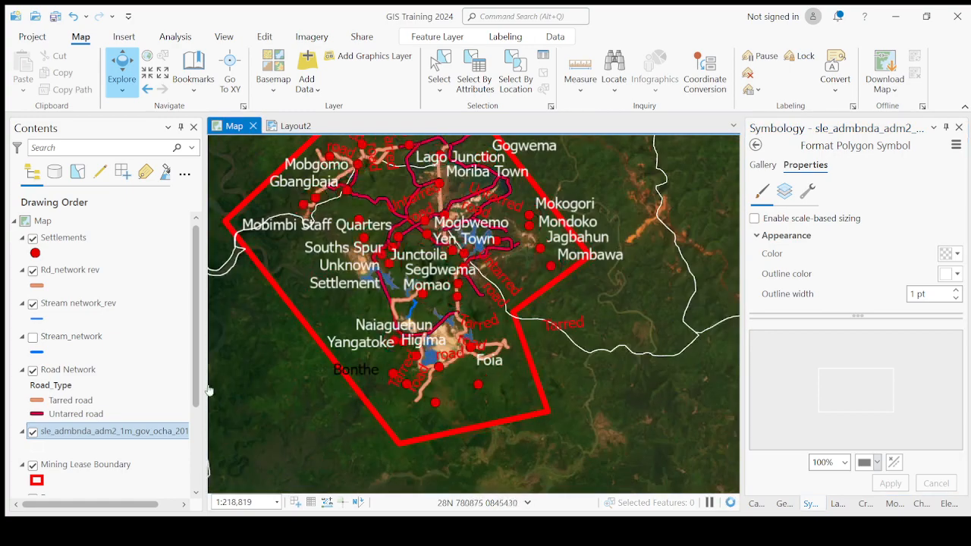
# - Select the Road Network layer and open the geoprocessing tools
pyautogui.click(81, 374)
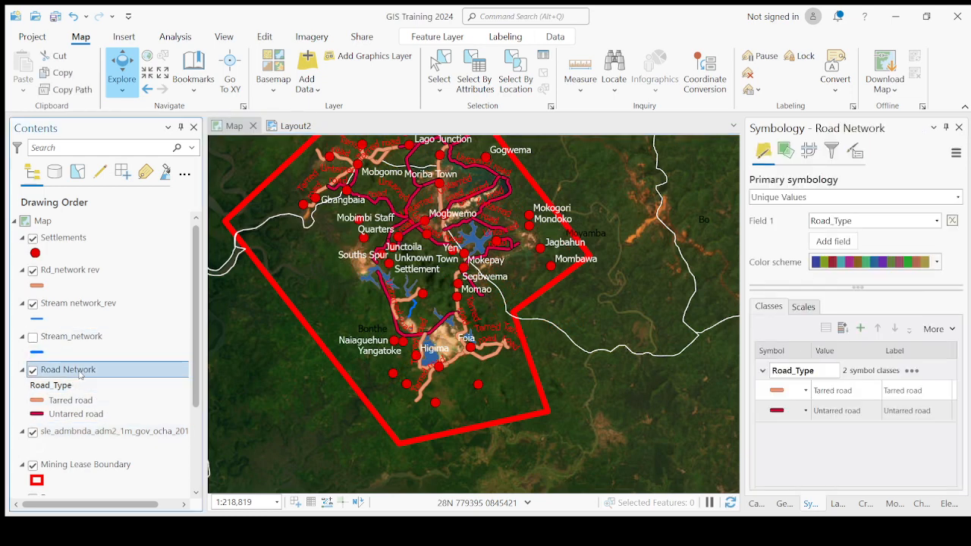
pyautogui.scroll(-2, 589, 401)
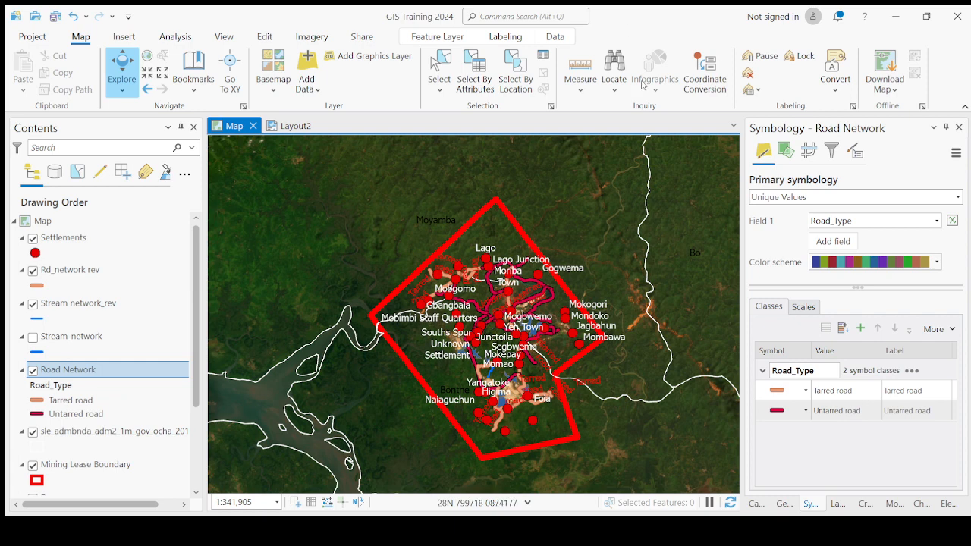
pyautogui.click(65, 372)
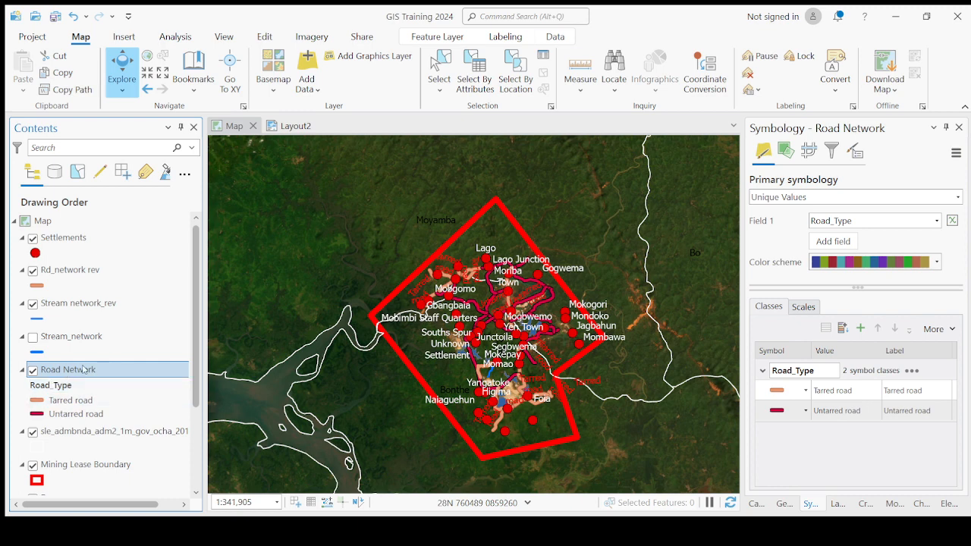
pyautogui.click(176, 38)
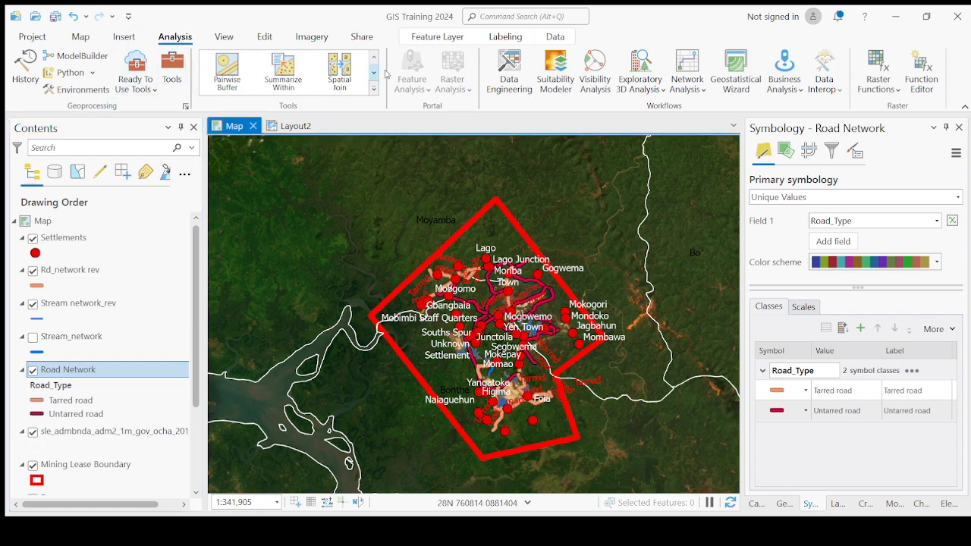
pyautogui.click(172, 72)
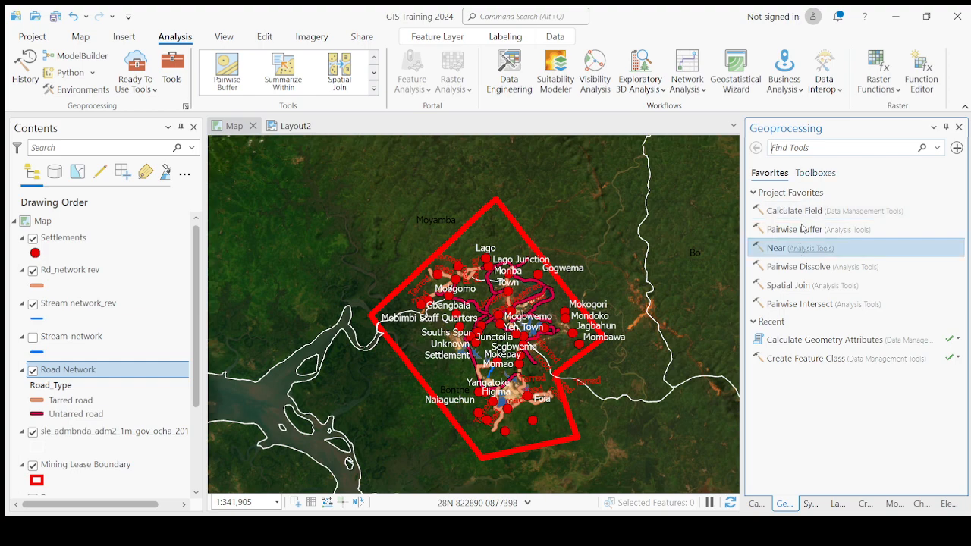
# - Search the geoprocessing tools for "export to cad"
pyautogui.scroll(2, 506, 339)
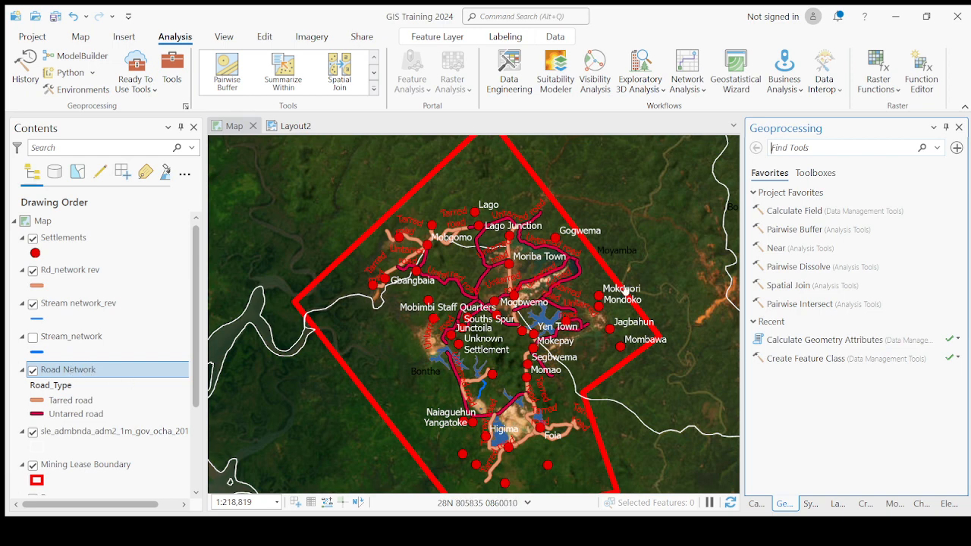
pyautogui.click(840, 144)
pyautogui.click(856, 150)
pyautogui.write('expo')
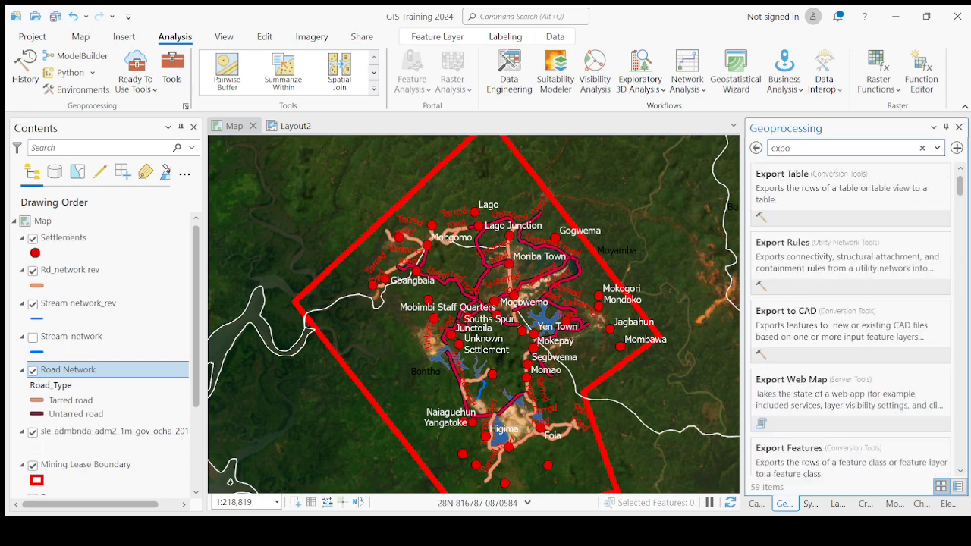
pyautogui.write('rt to c')
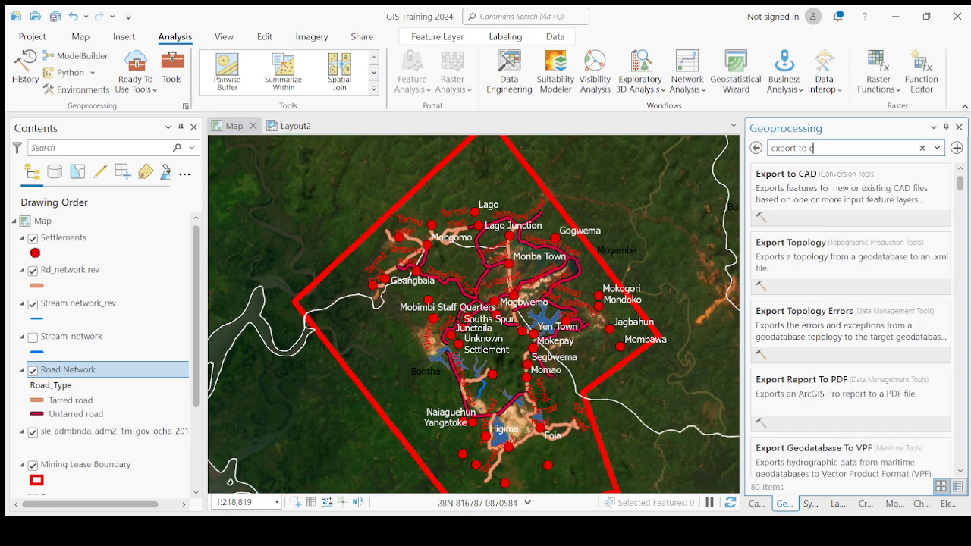
pyautogui.write('ad')
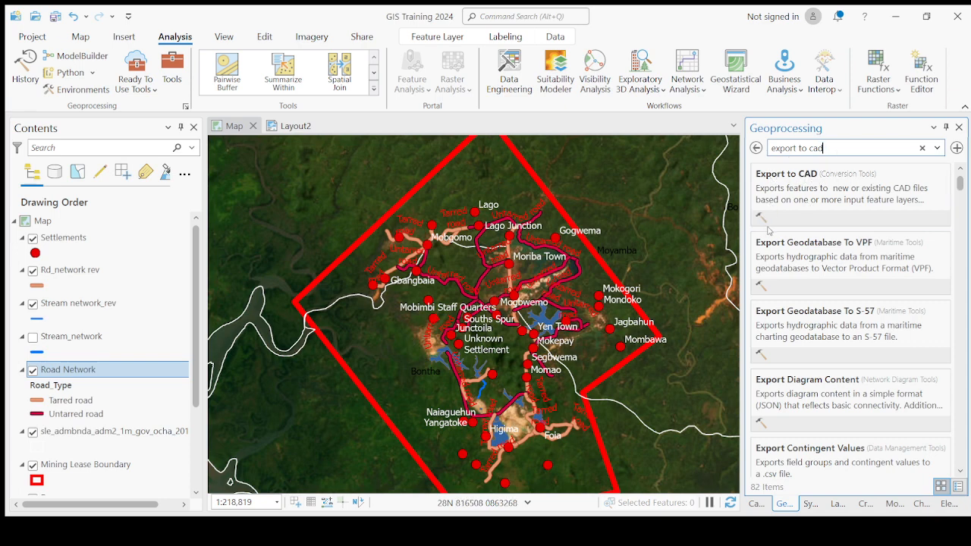
# - Open the Export to CAD tool, choose Road Network as the input features and set the output type to DXF version 2007
pyautogui.click(785, 180)
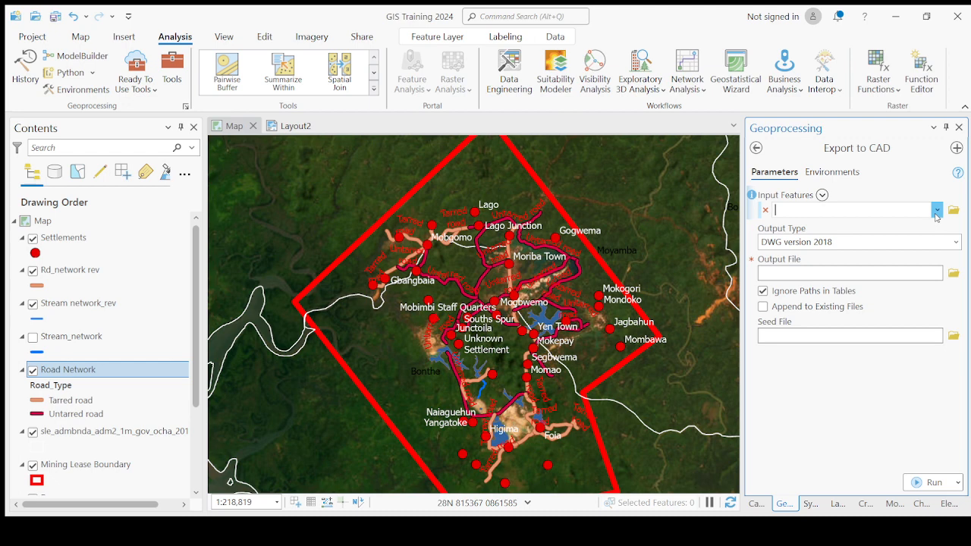
pyautogui.click(814, 289)
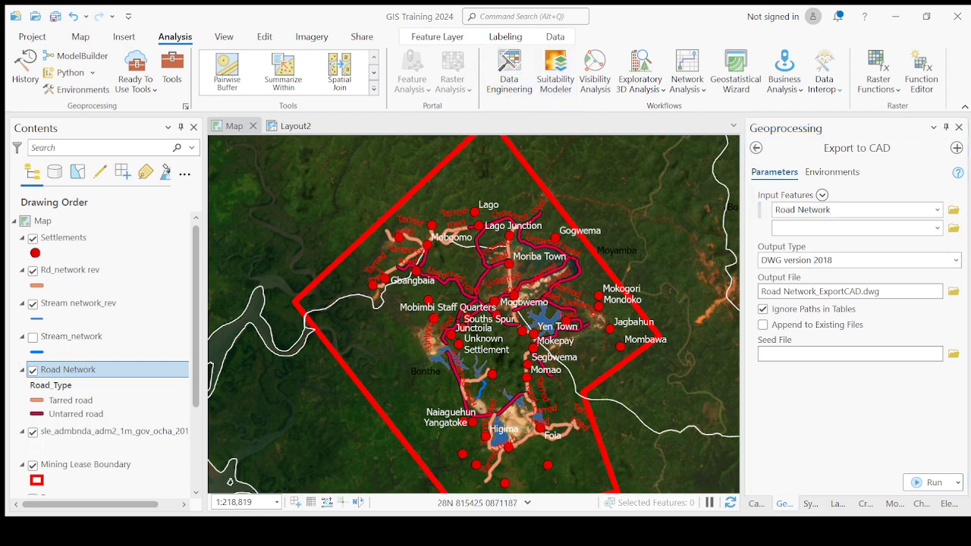
pyautogui.click(955, 262)
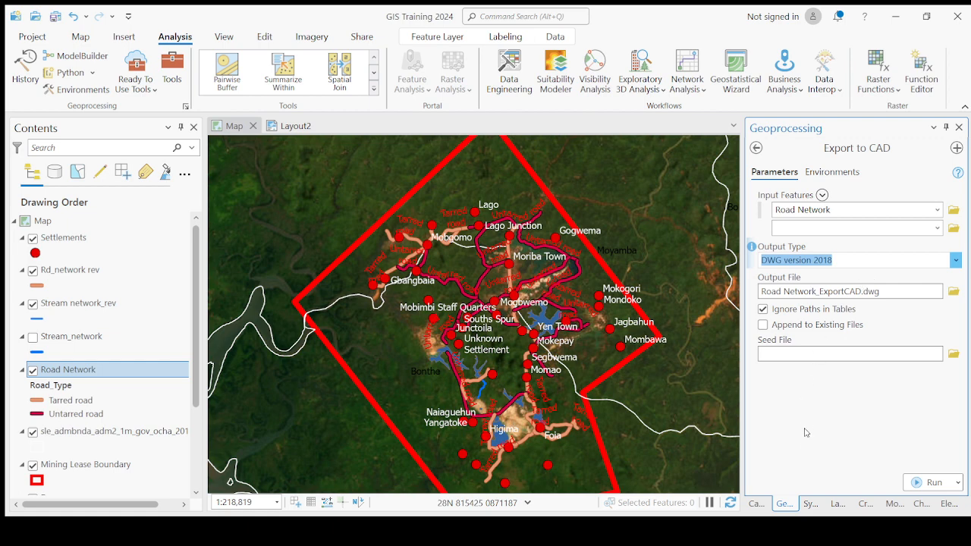
pyautogui.click(806, 385)
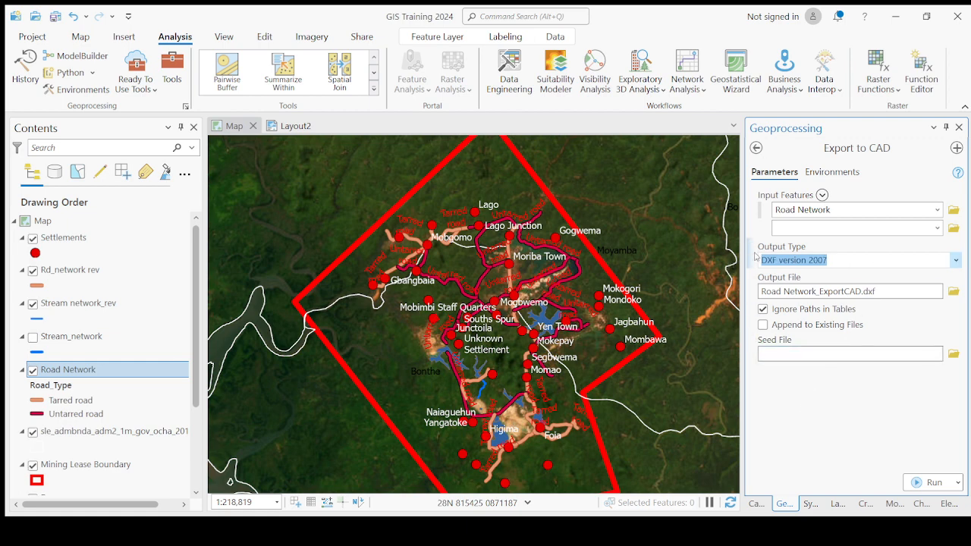
# - Set the output file to Road network.dxf and run the CAD export
pyautogui.click(862, 260)
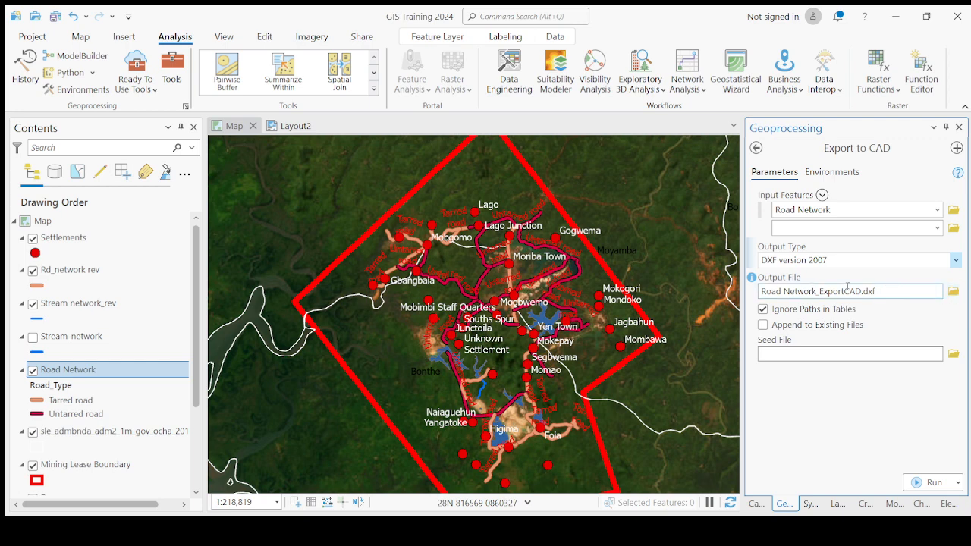
pyautogui.click(954, 292)
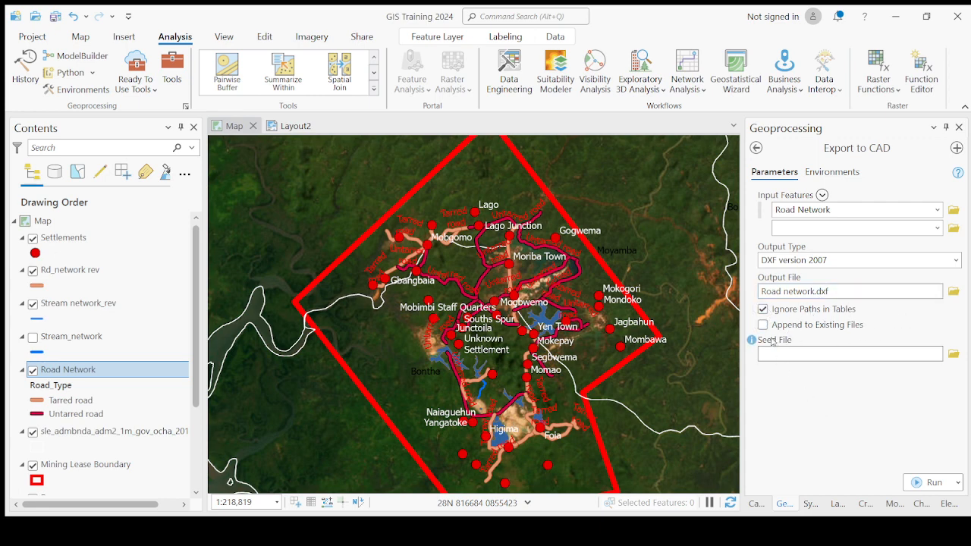
pyautogui.click(920, 484)
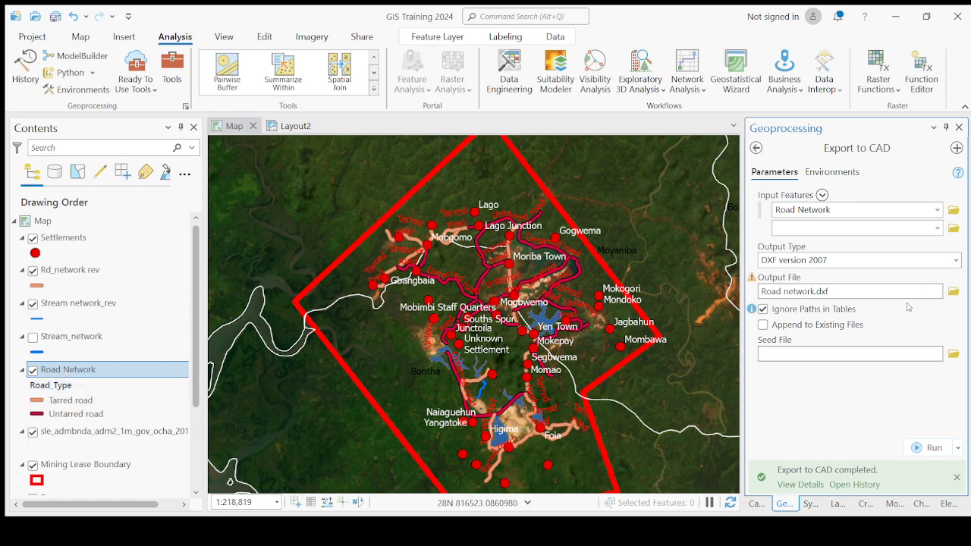
# - Return to the geoprocessing tool search and search for "layer to kml"
pyautogui.click(756, 149)
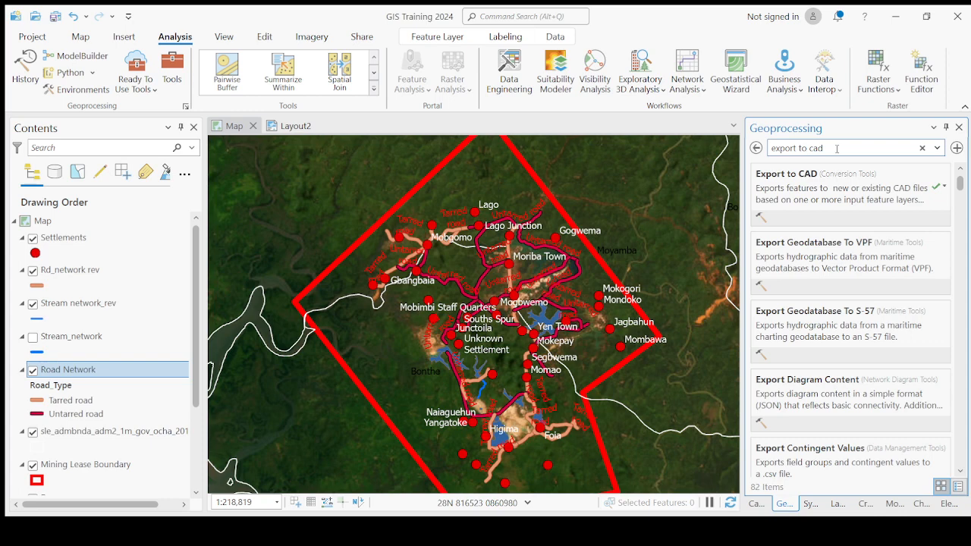
pyautogui.moveTo(824, 148); pyautogui.dragTo(752, 156)
pyautogui.write('layer to k')
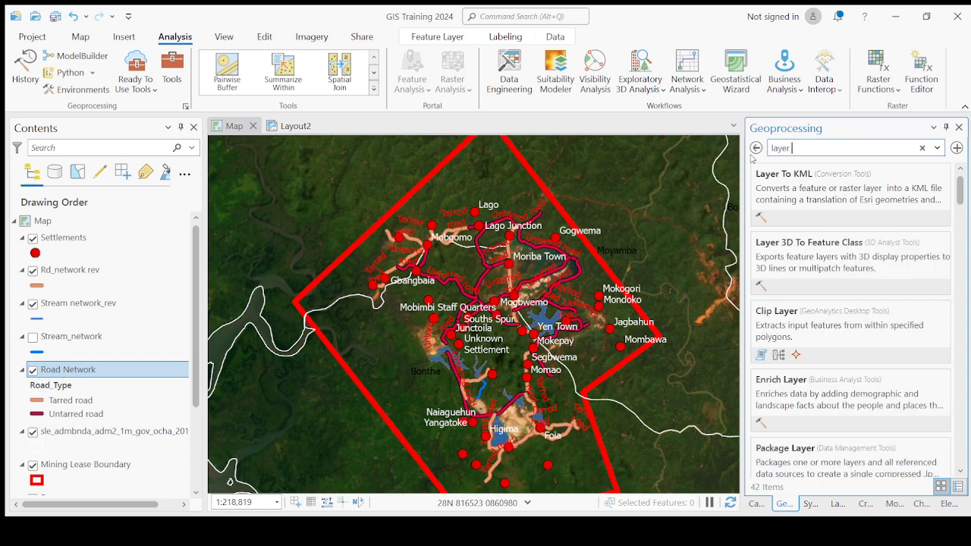
pyautogui.write('ml')
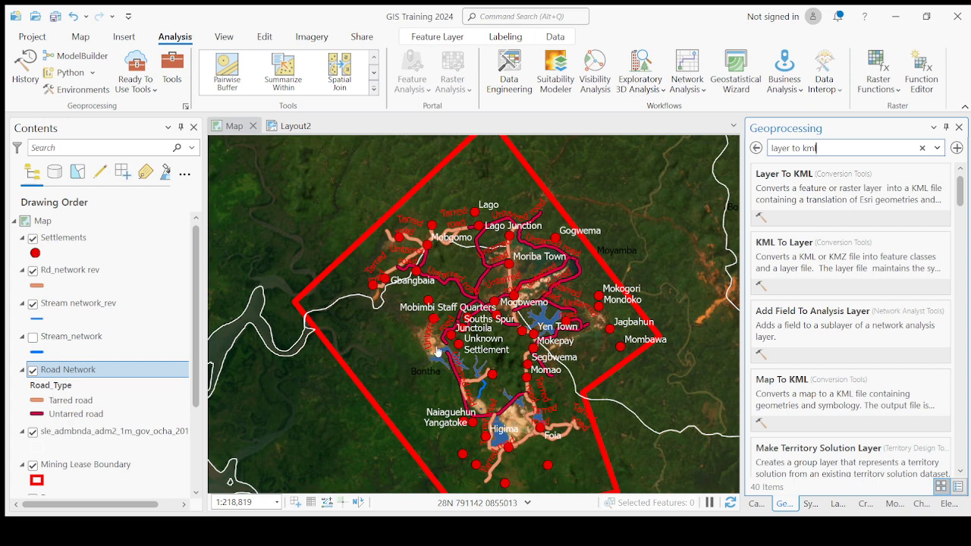
pyautogui.click(534, 311)
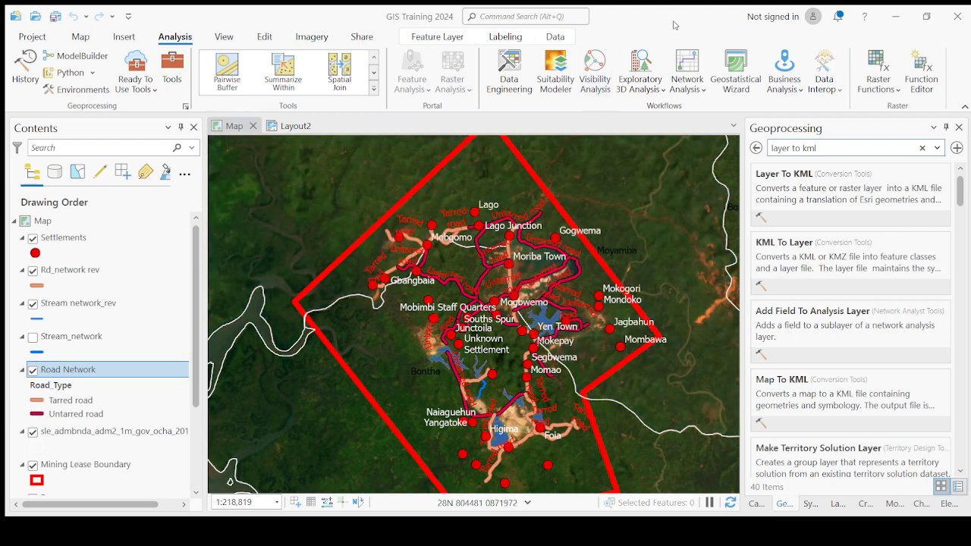
pyautogui.click(736, 181)
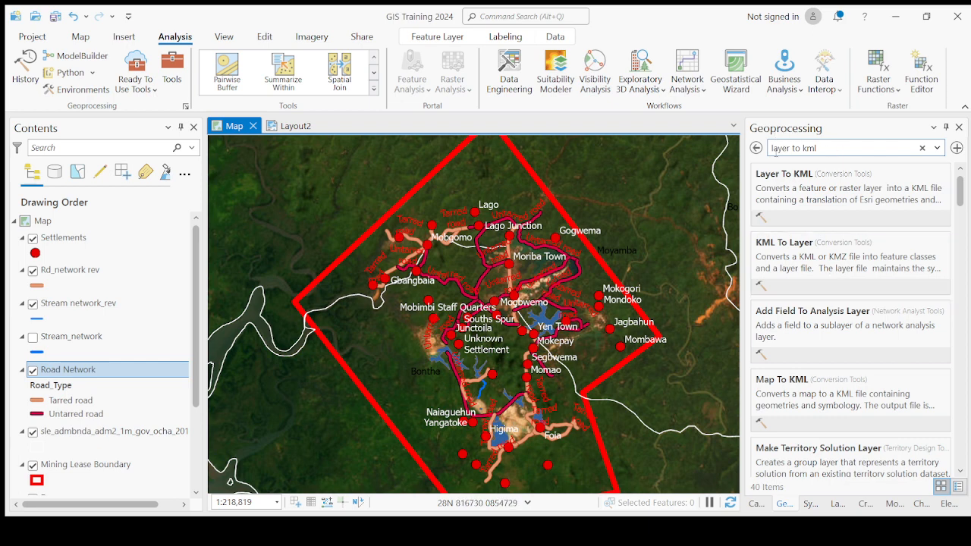
pyautogui.click(820, 149)
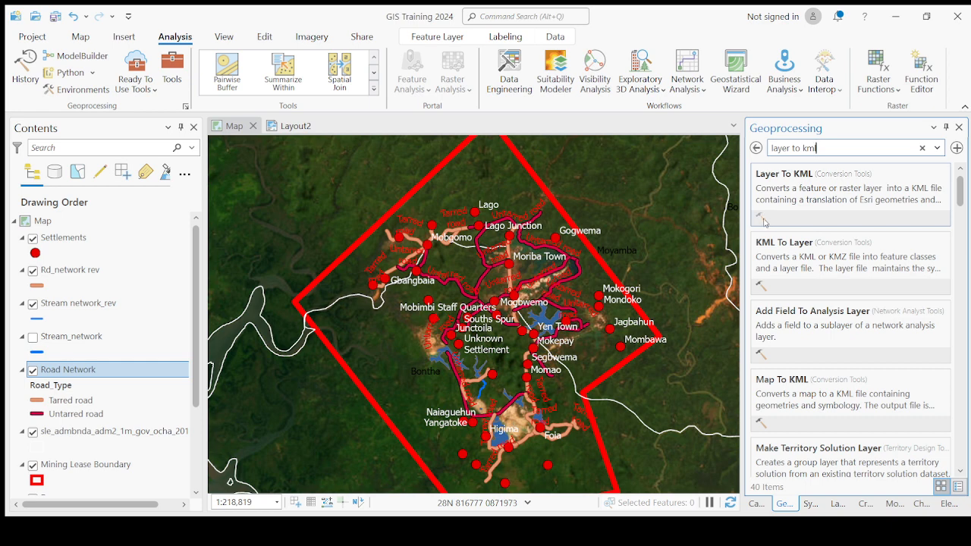
# - Export the Mining Lease Boundary layer with Layer To KML into C:\GIS Training\Export Files, and open the geoprocessing history
pyautogui.click(776, 177)
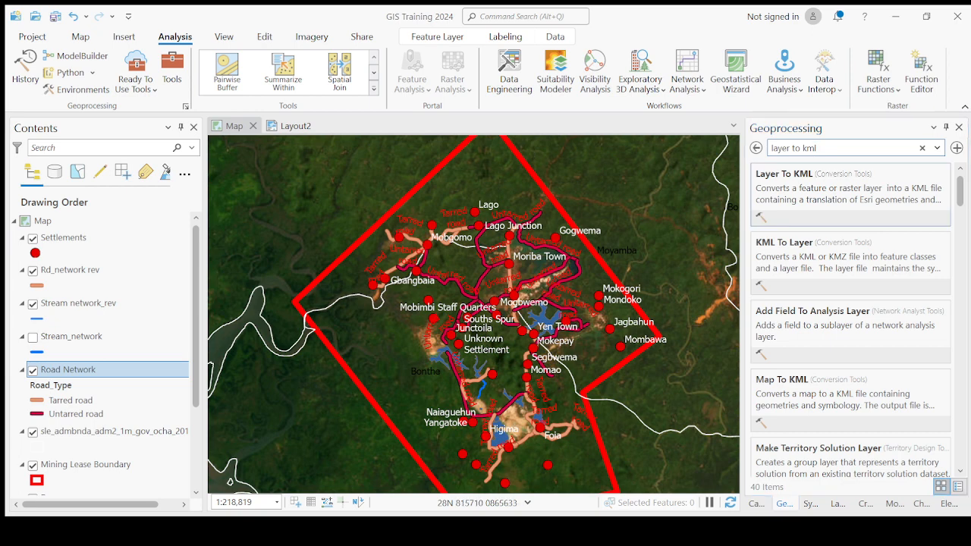
pyautogui.click(784, 182)
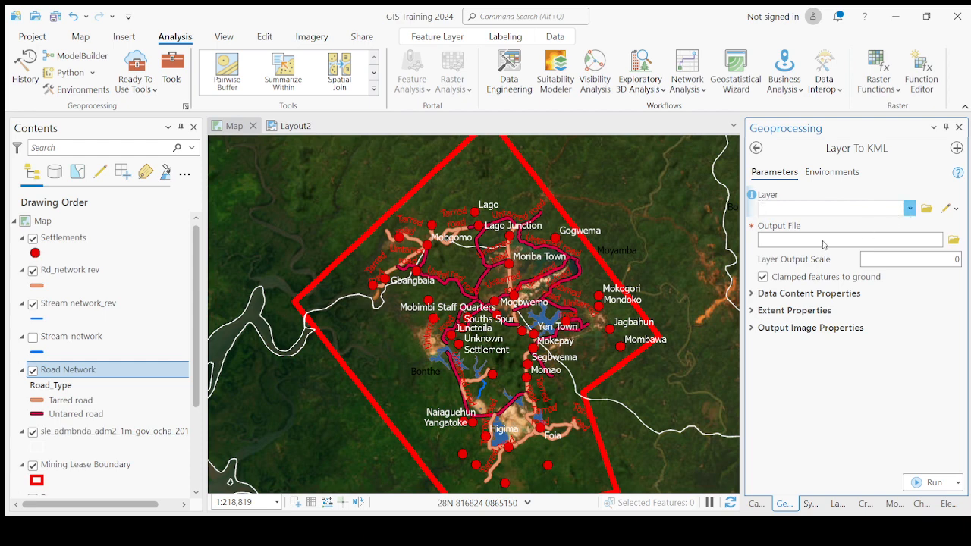
pyautogui.click(783, 322)
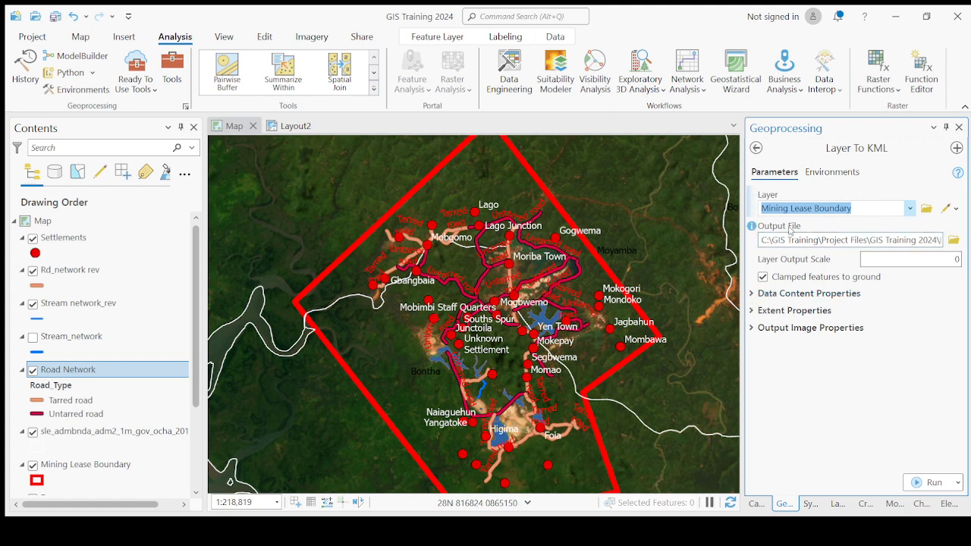
pyautogui.click(953, 243)
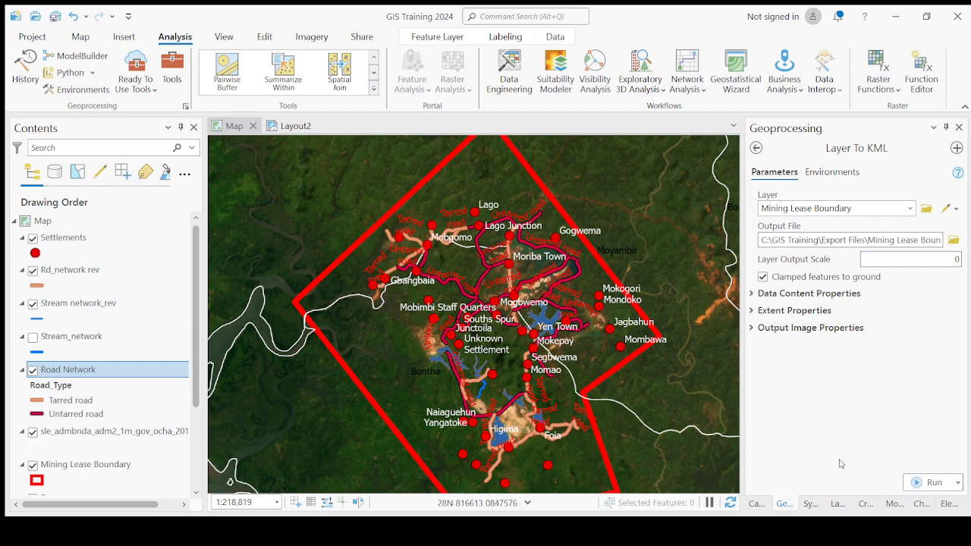
pyautogui.click(920, 486)
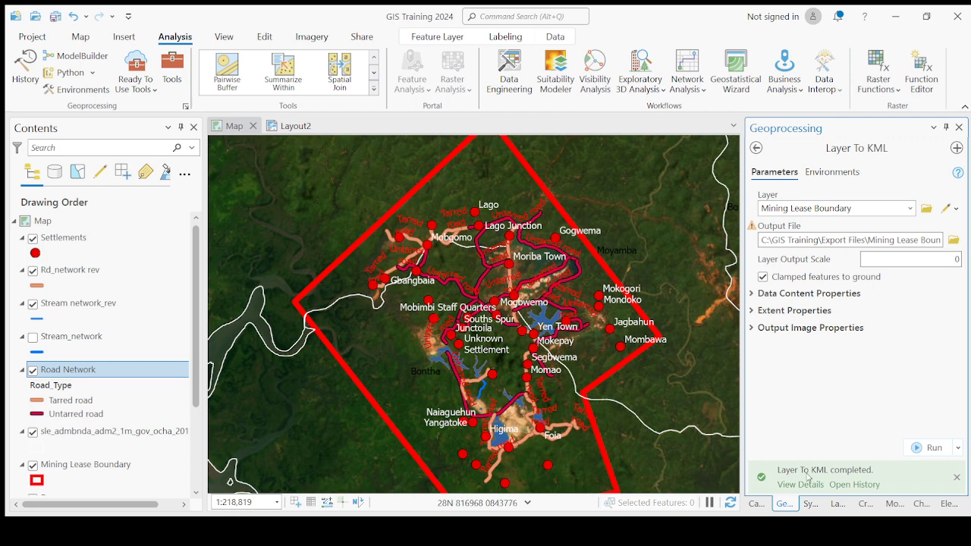
pyautogui.click(843, 484)
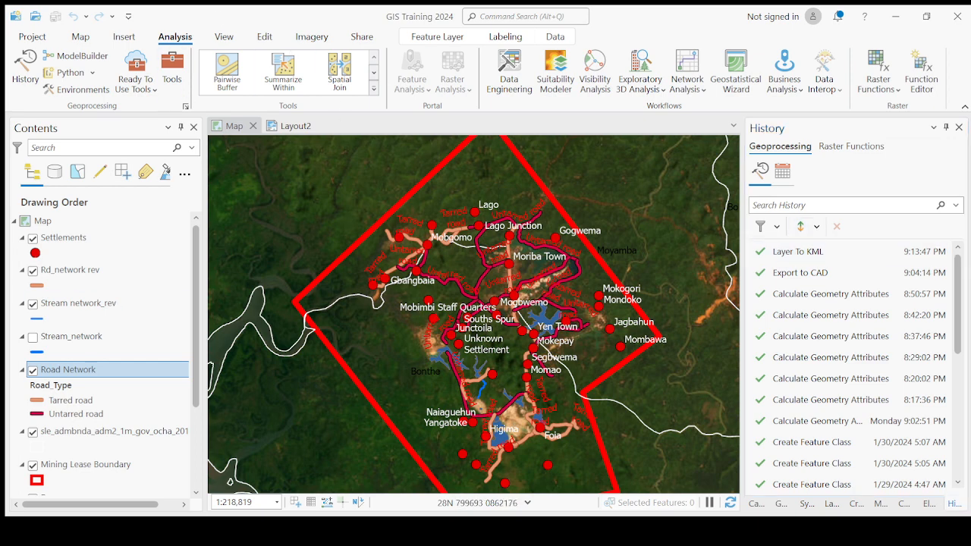
# - Select the Stream network_rev layer and examine the streams in the southern part of the mining lease area
pyautogui.scroll(2, 474, 235)
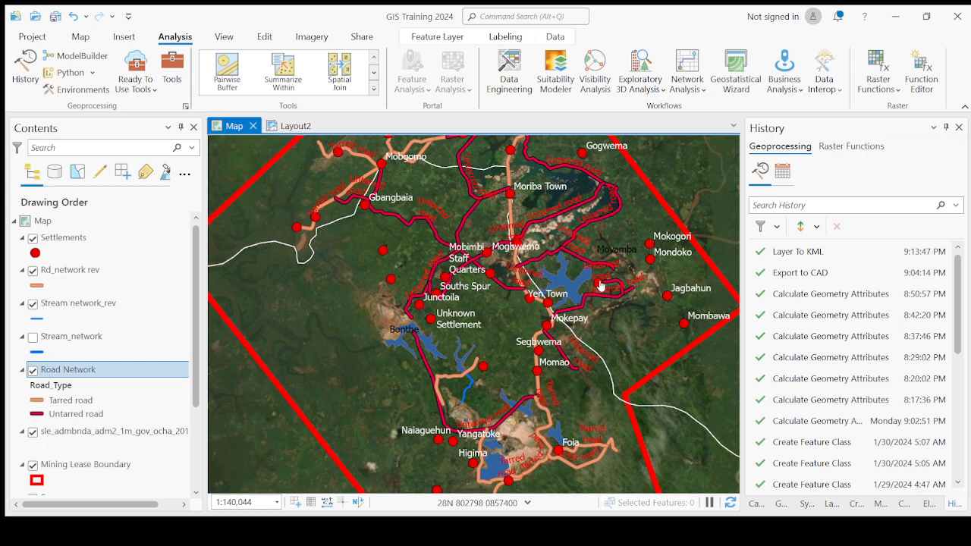
pyautogui.click(107, 306)
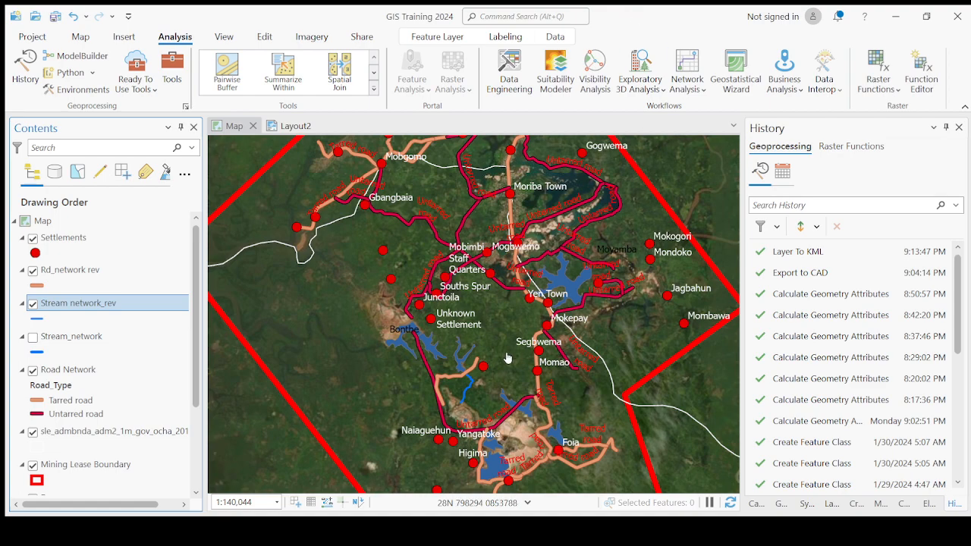
pyautogui.moveTo(484, 406); pyautogui.dragTo(504, 352)
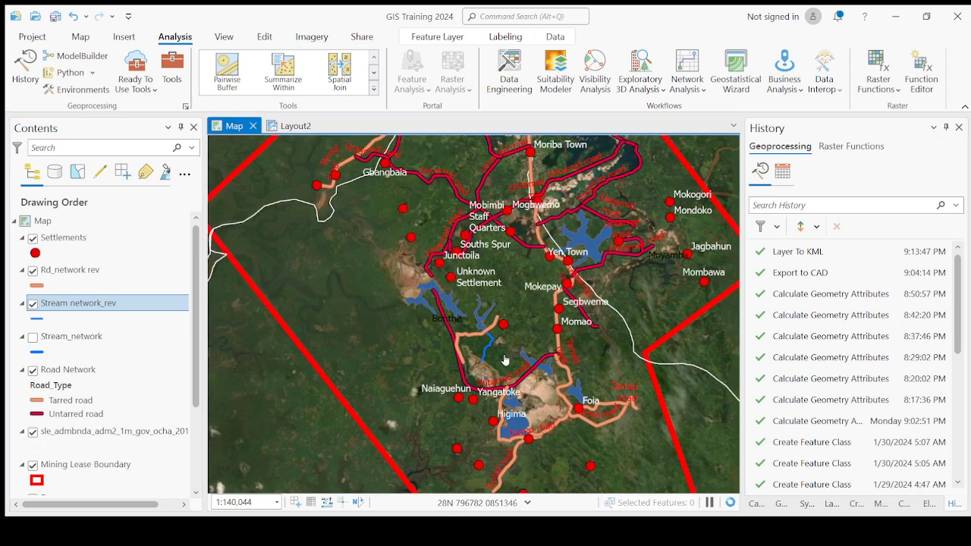